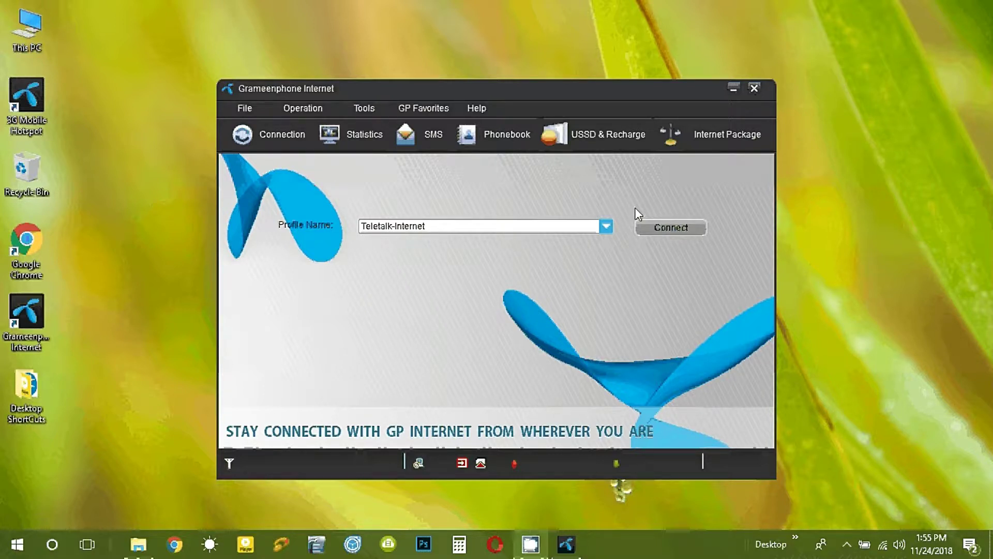
Open the Windows folder on the GP Internet CD drive (D:) in File Explorer.
{"action": "left_click", "coordinate": [138, 544]}
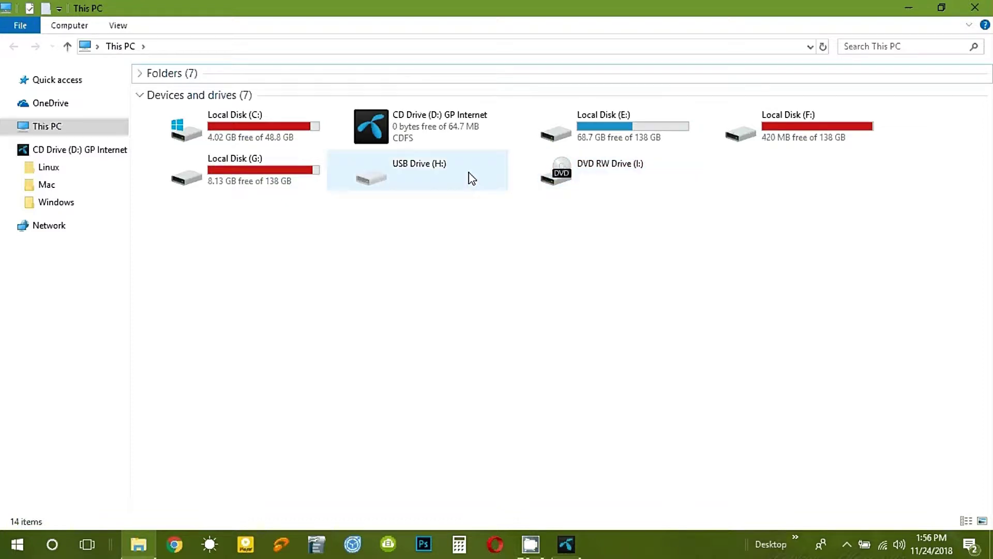
{"action": "left_click", "coordinate": [430, 130]}
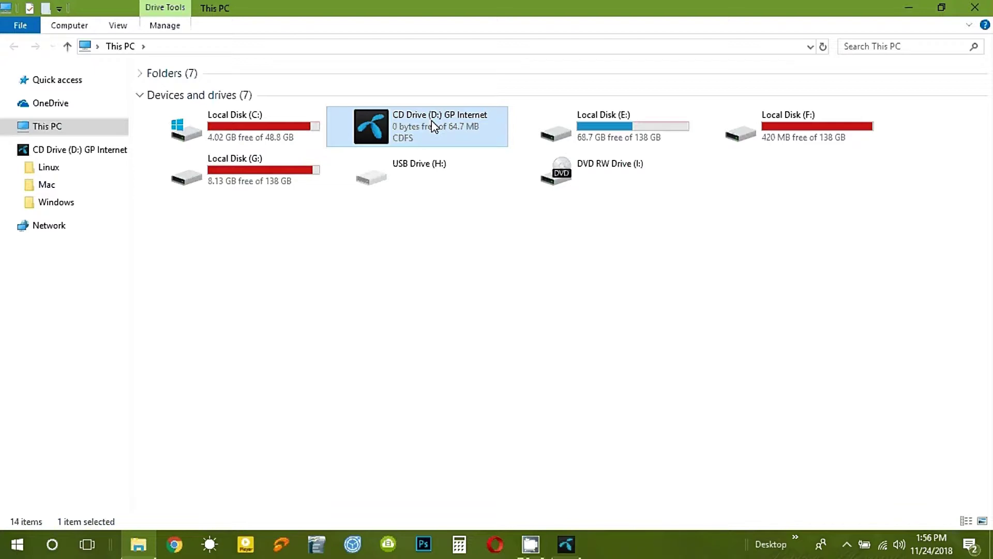
{"action": "right_click", "coordinate": [433, 126]}
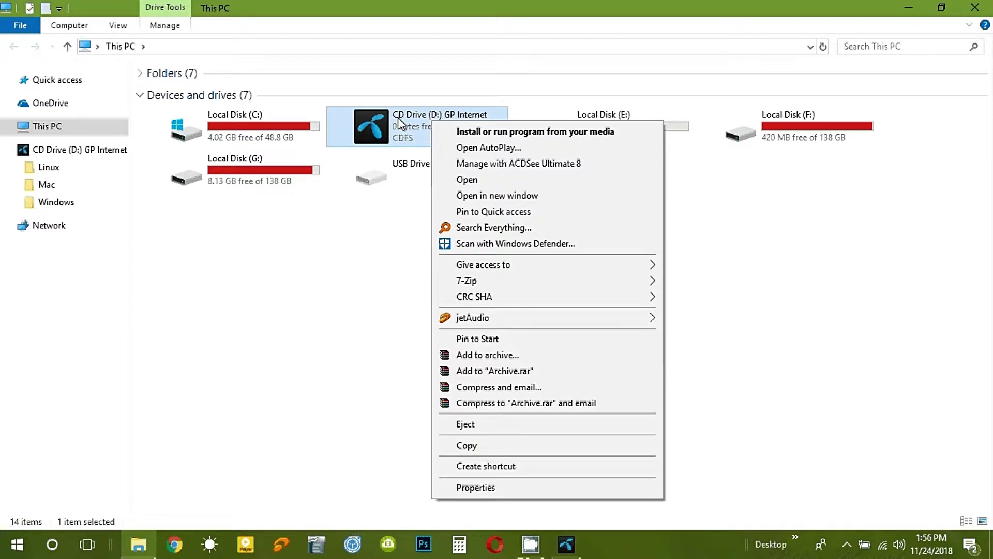
{"action": "left_click", "coordinate": [471, 181]}
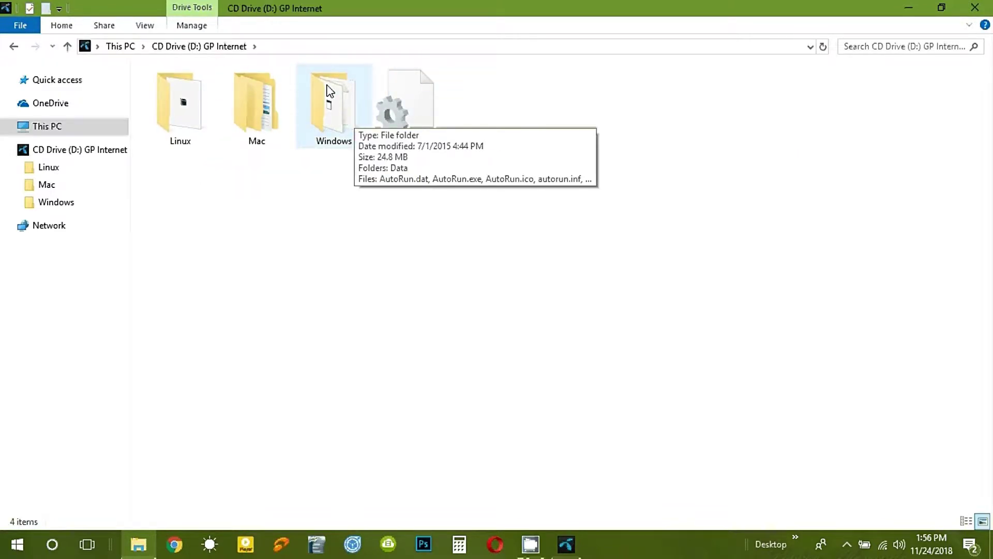
{"action": "left_click", "coordinate": [328, 108]}
{"action": "double_click", "coordinate": [330, 111]}
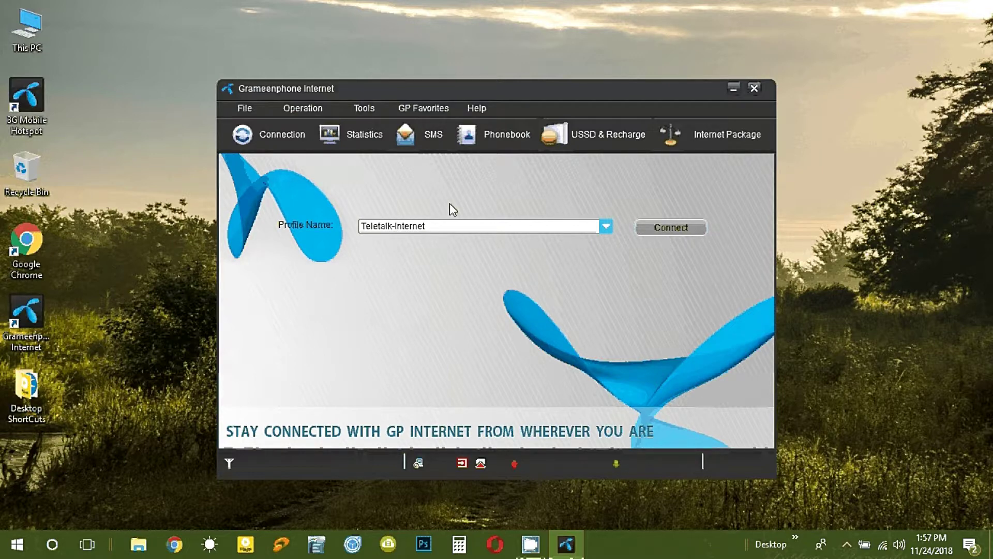
Look through the USSD & Recharge page and its option list in Grameenphone Internet, and exit the program.
{"action": "left_click", "coordinate": [605, 123]}
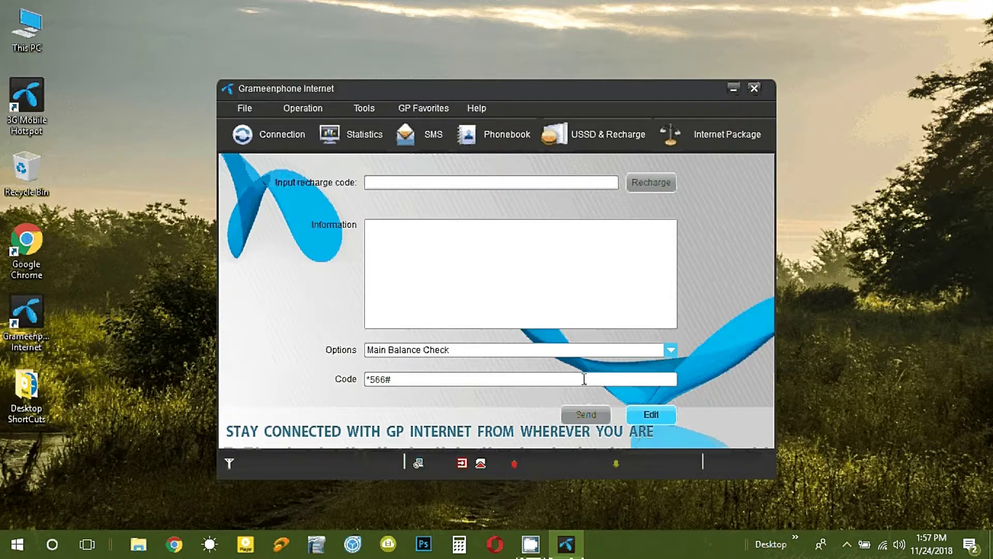
{"action": "left_click", "coordinate": [584, 350]}
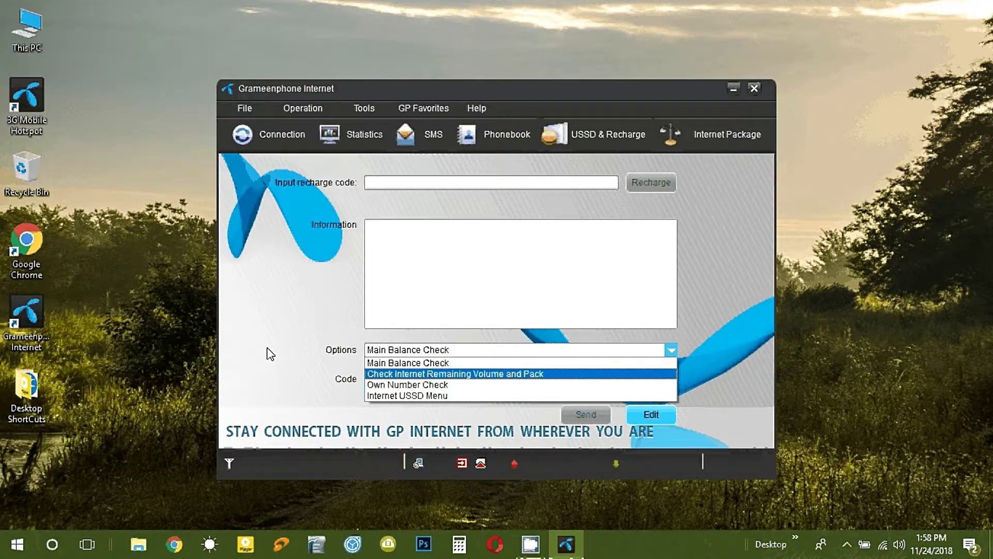
{"action": "left_click", "coordinate": [523, 181]}
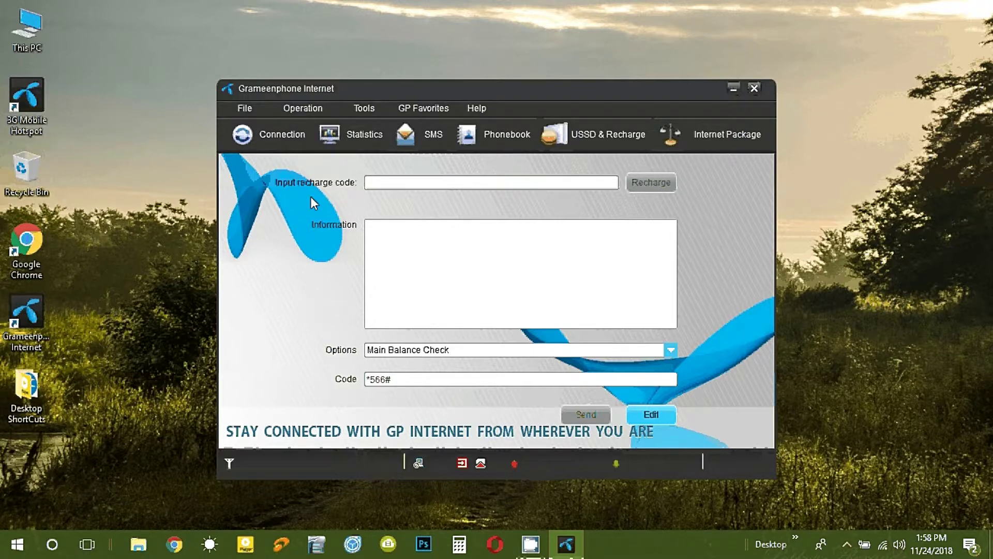
{"action": "left_click", "coordinate": [755, 89]}
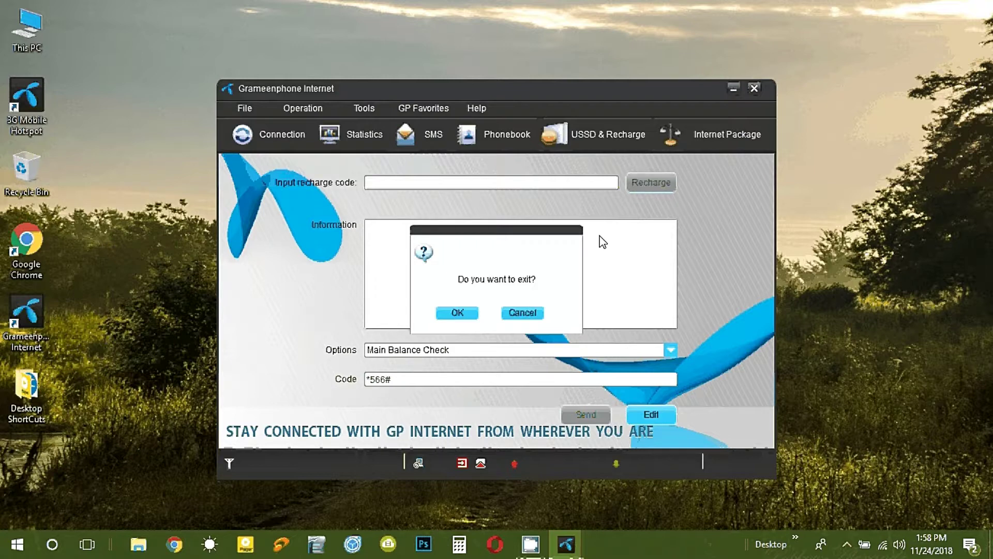
{"action": "left_click", "coordinate": [458, 311]}
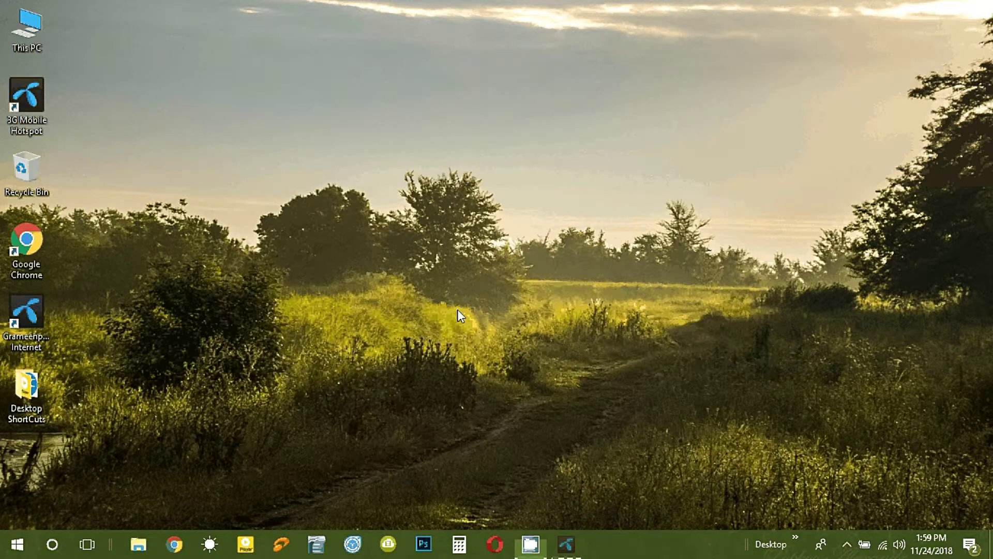
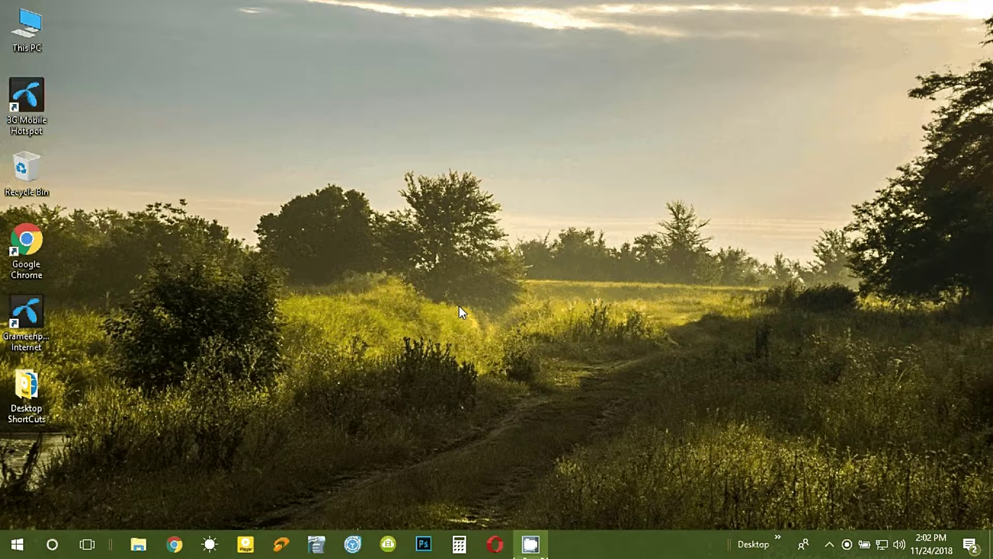
Examine the contents of the Windows folder on the GP Router CD drive (D:) in File Explorer, and close the window.
{"action": "key", "text": "super+e"}
{"action": "left_click", "coordinate": [459, 114]}
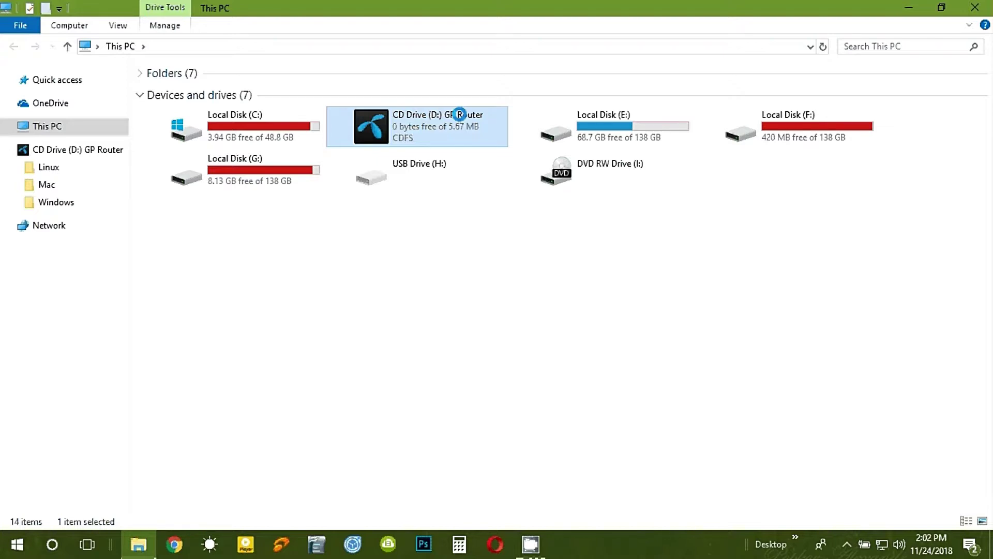
{"action": "right_click", "coordinate": [460, 114]}
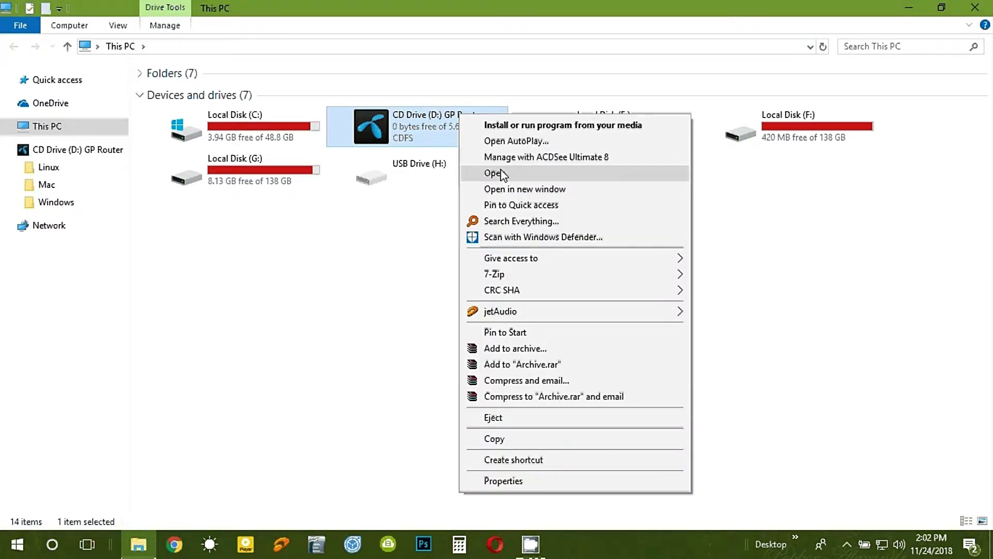
{"action": "left_click", "coordinate": [502, 175]}
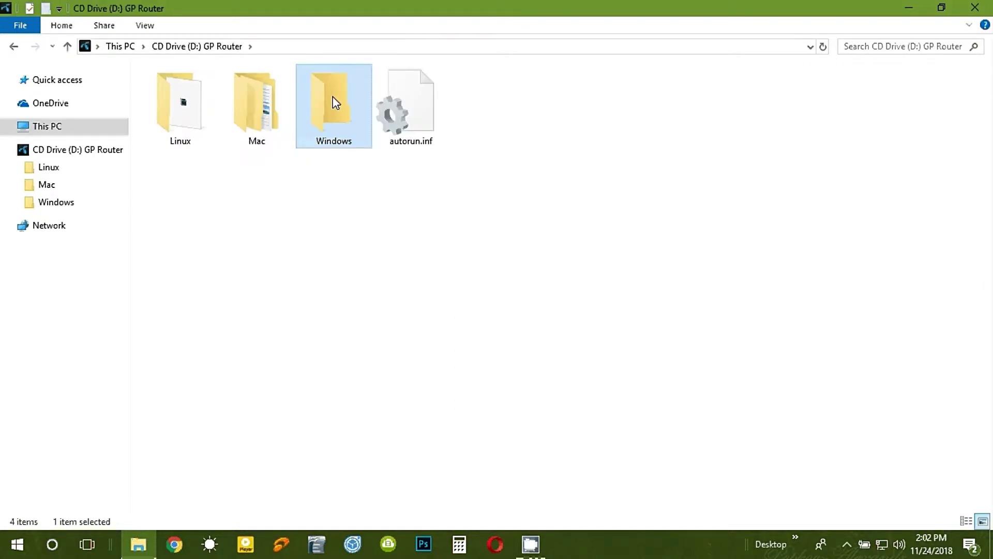
{"action": "double_click", "coordinate": [335, 102]}
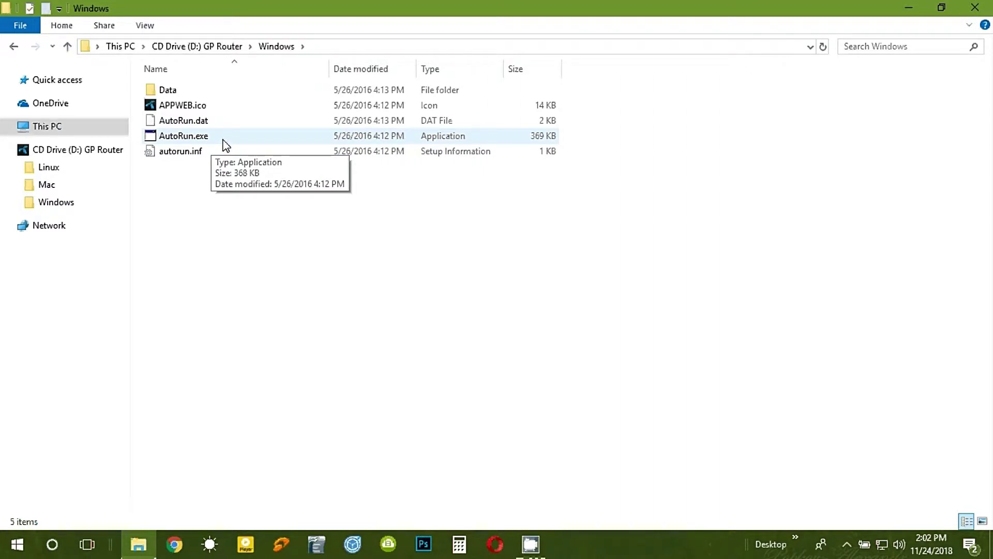
{"action": "left_click", "coordinate": [975, 8]}
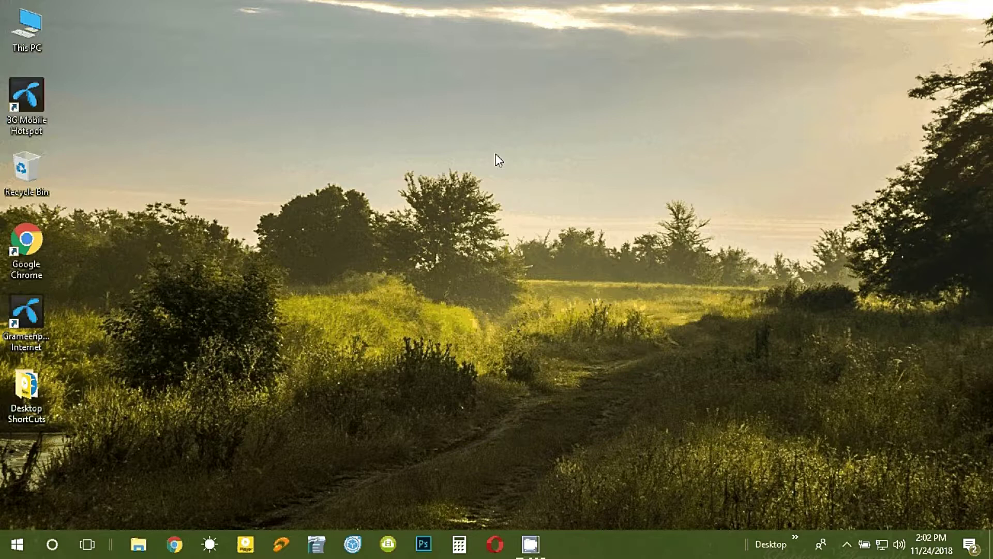
Safely eject the GP Router CD drive (D:) of the HSPA Mobile Broadband Station.
{"action": "left_click", "coordinate": [847, 545]}
{"action": "left_click", "coordinate": [804, 427]}
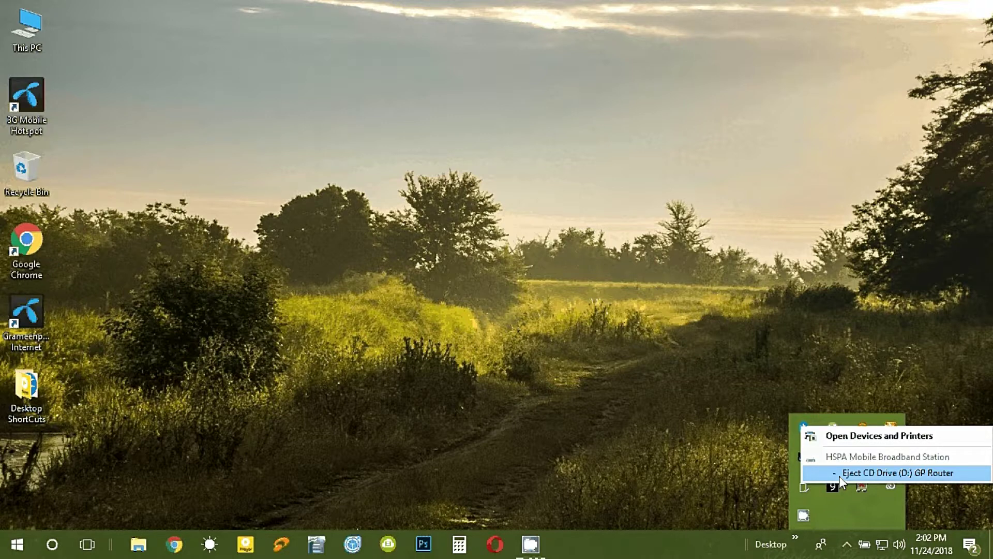
{"action": "left_click", "coordinate": [839, 476]}
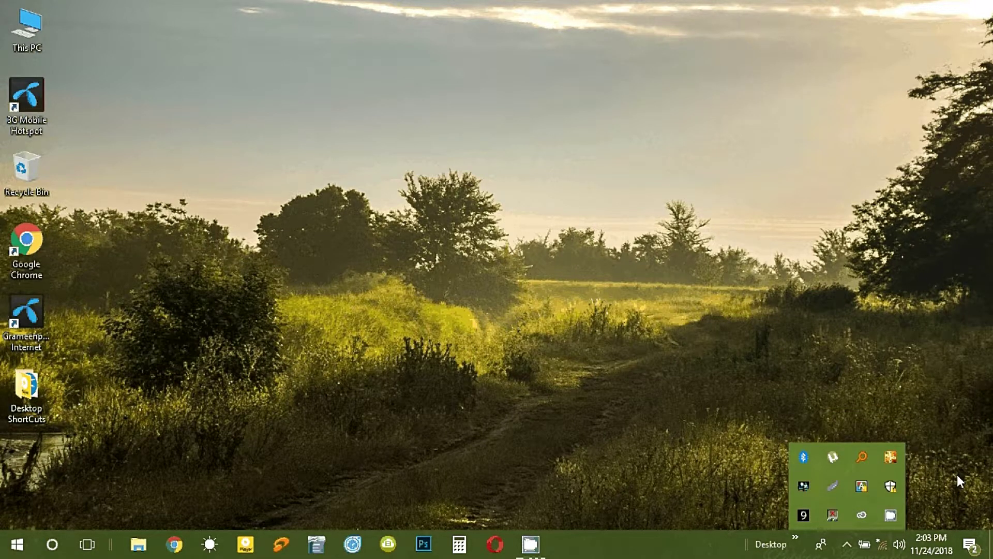
Connect the computer to the GP_uFi_95F747 Wi-Fi network.
{"action": "left_click", "coordinate": [883, 544]}
{"action": "left_click", "coordinate": [842, 283]}
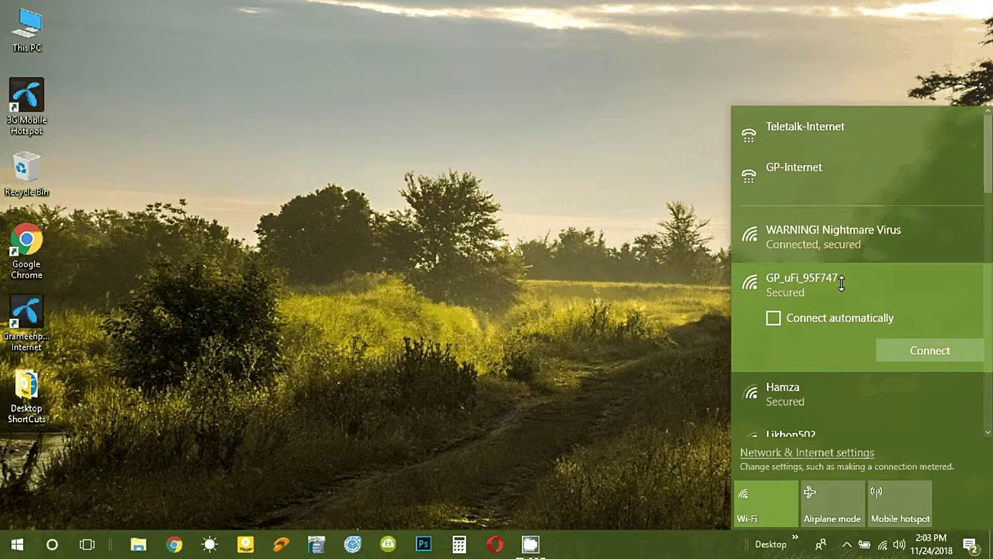
{"action": "left_click", "coordinate": [953, 341]}
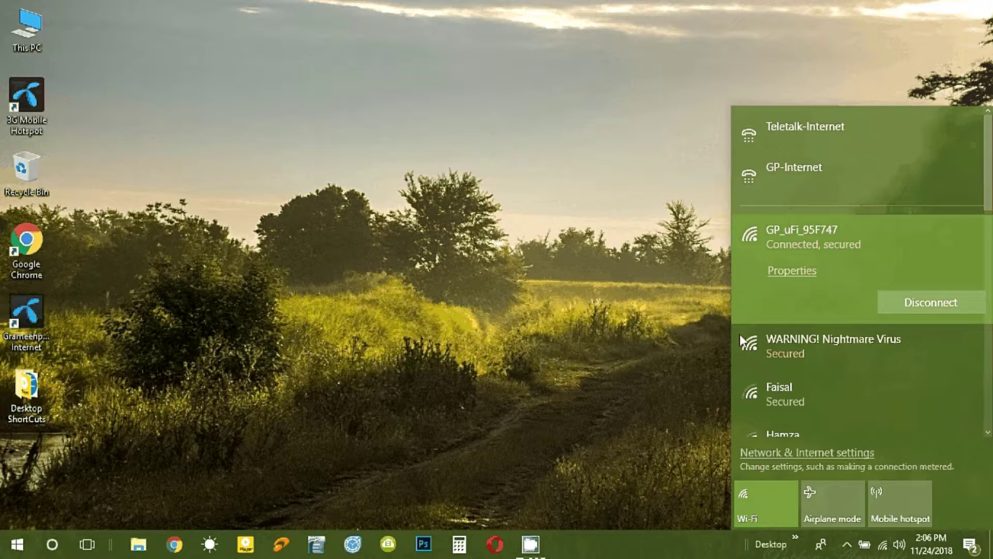
{"action": "key", "text": "Escape"}
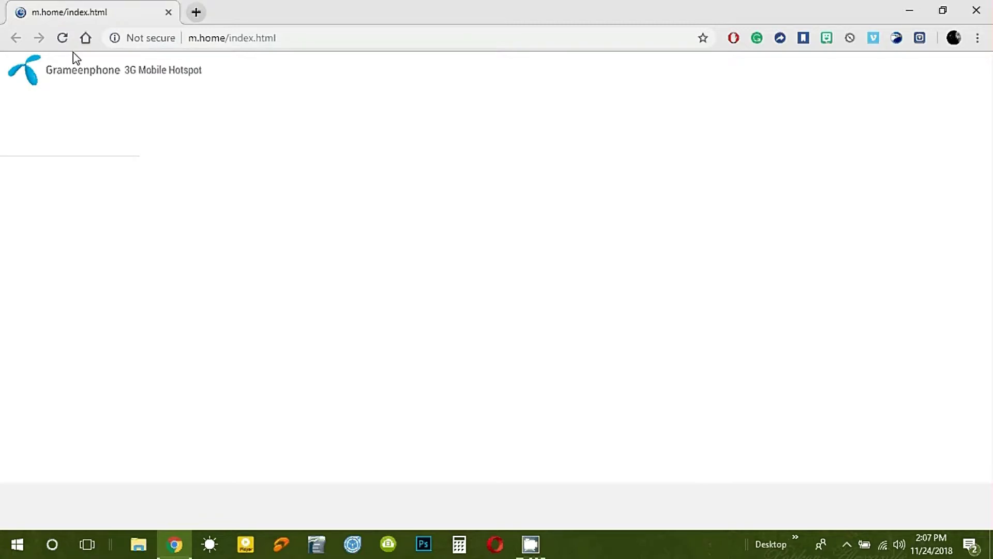
Reload the m.home hotspot page in Chrome and log in with the account password.
{"action": "left_click", "coordinate": [62, 38]}
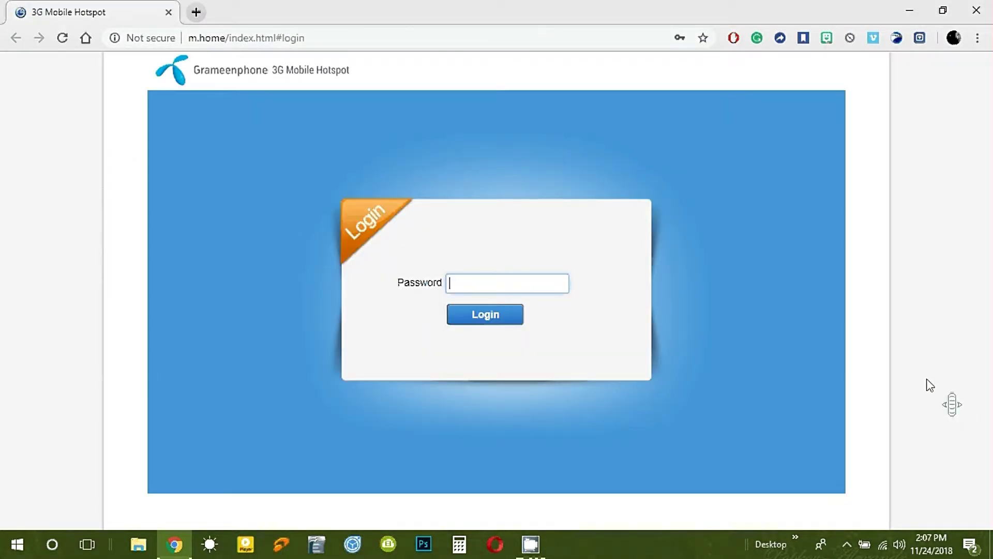
{"action": "left_click", "coordinate": [930, 385]}
{"action": "type", "text": "•••••"}
{"action": "key", "text": "Return"}
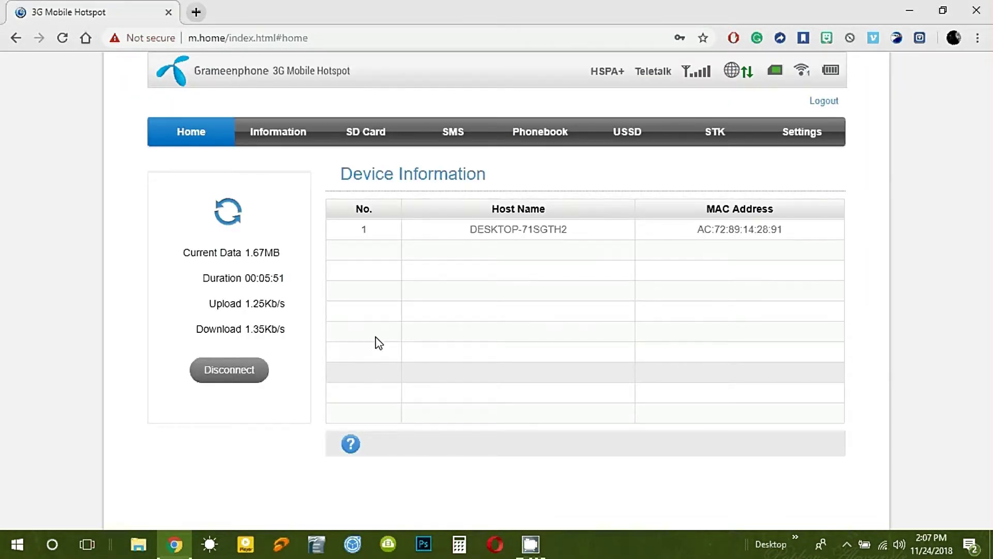
Disconnect the hotspot's mobile data connection from its home page.
{"action": "left_click", "coordinate": [245, 383]}
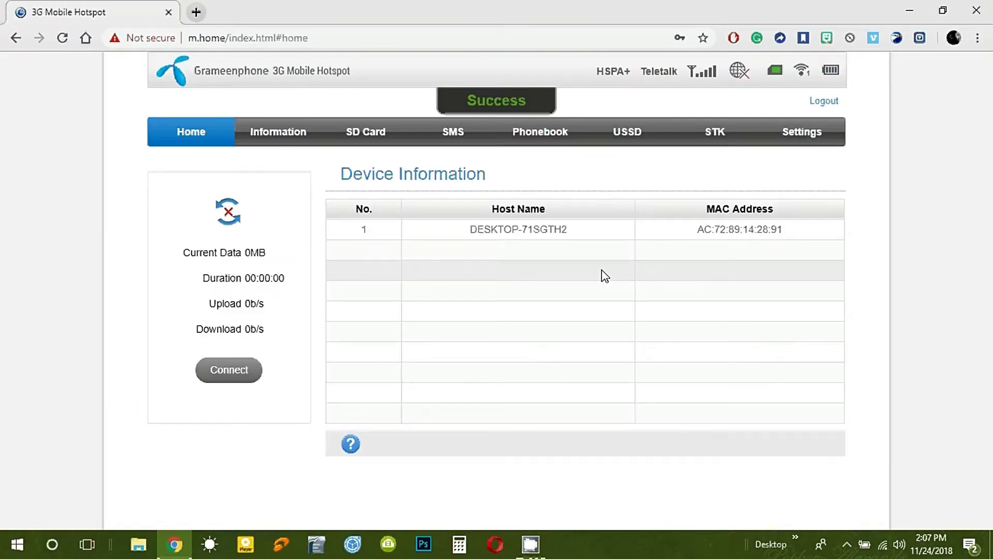
{"action": "middle_click", "coordinate": [950, 159]}
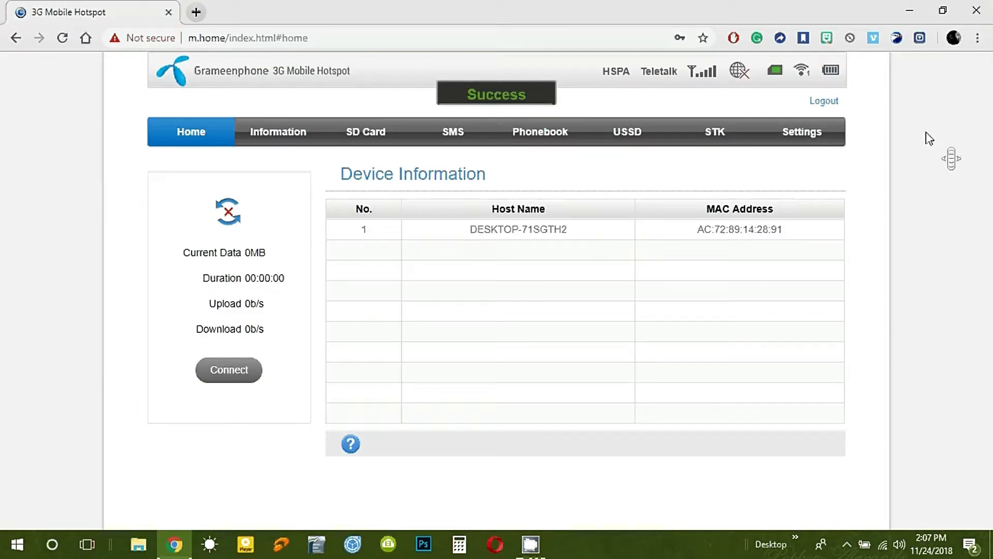
{"action": "left_click", "coordinate": [926, 133]}
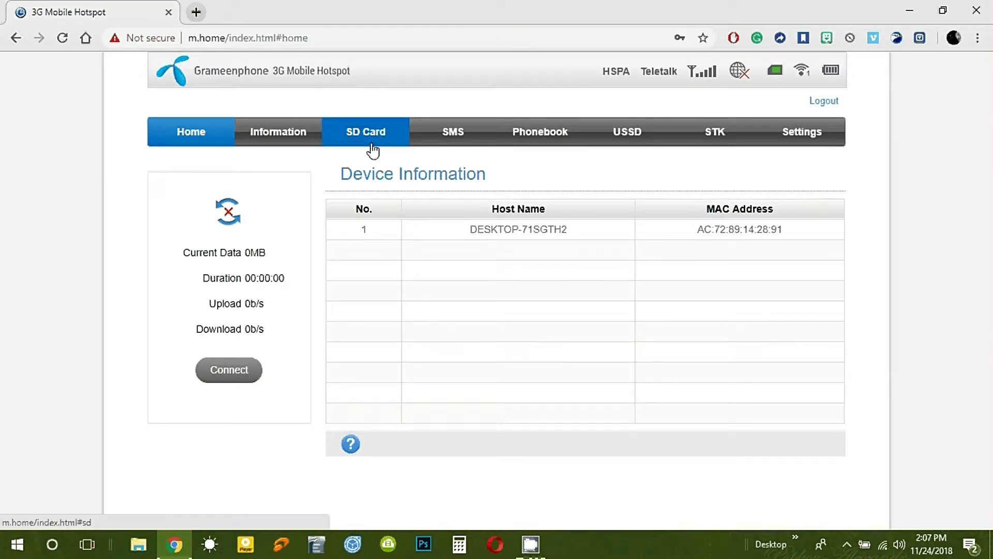
Examine the hotspot's USSD page and its Send to field, and visit the Phonebook and Settings pages.
{"action": "left_click", "coordinate": [633, 132]}
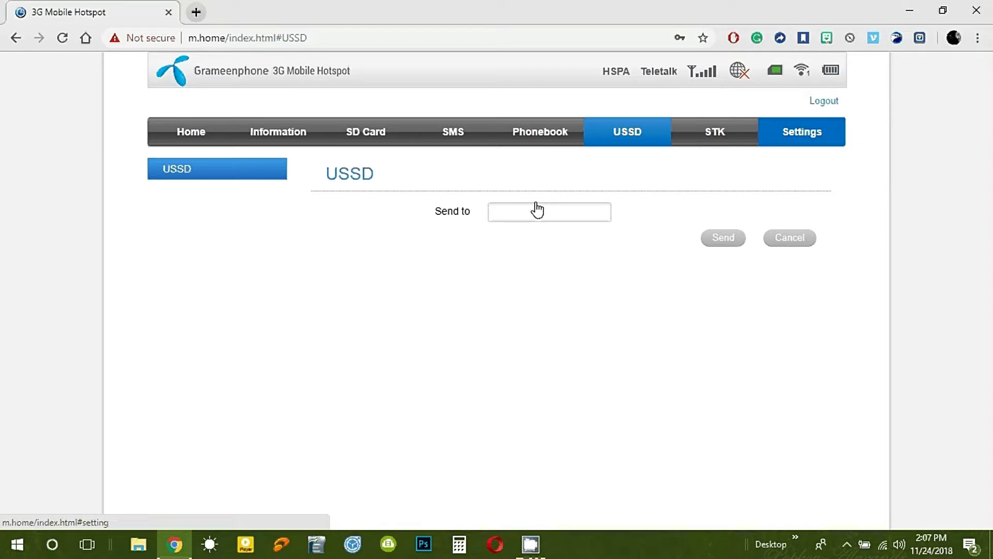
{"action": "left_click", "coordinate": [533, 212]}
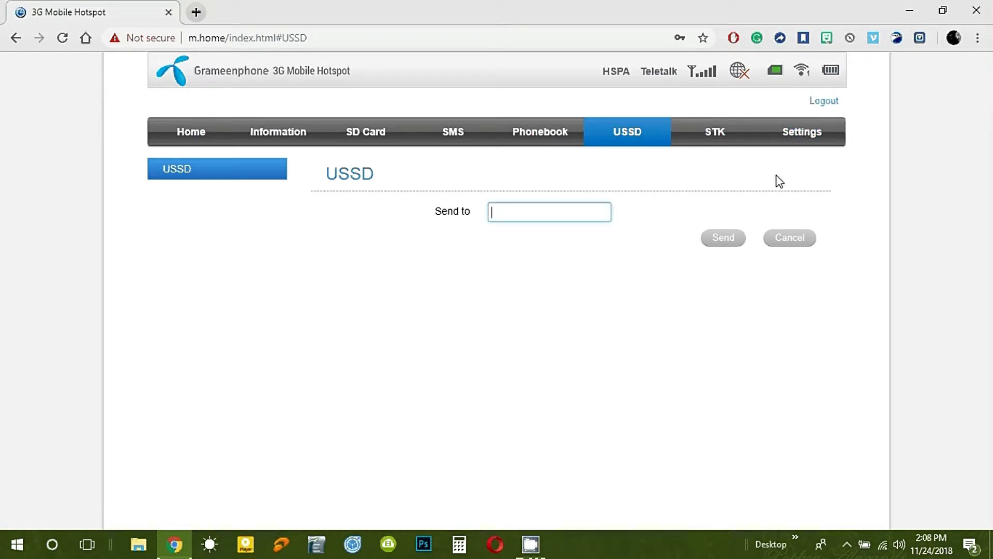
{"action": "left_click", "coordinate": [552, 140]}
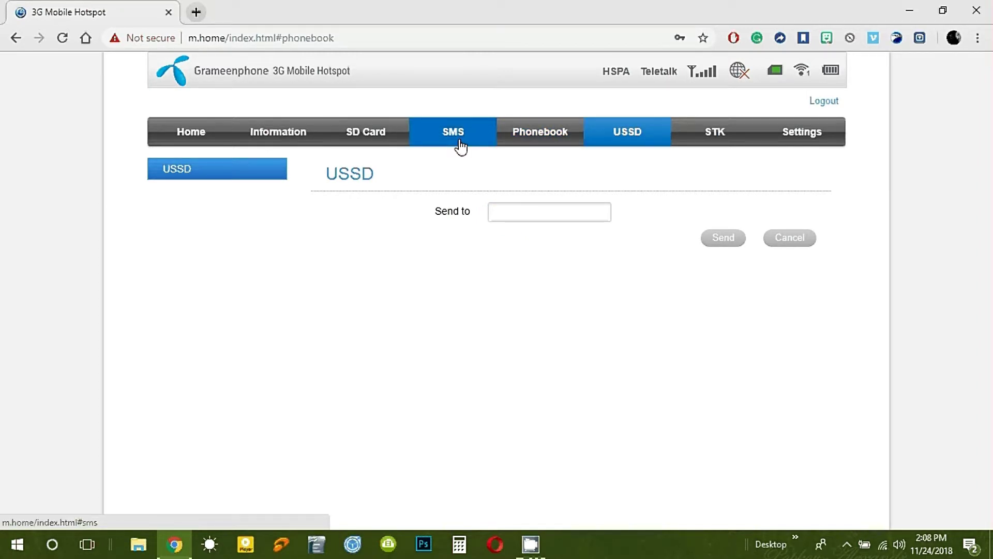
{"action": "left_click", "coordinate": [794, 154]}
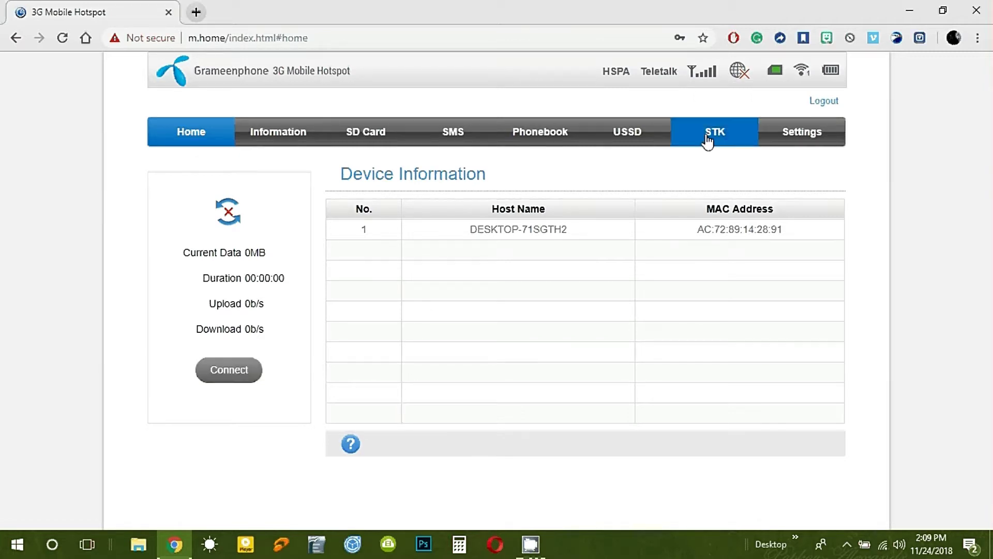
Log out of the 3G Mobile Hotspot administration page.
{"action": "left_click", "coordinate": [834, 151]}
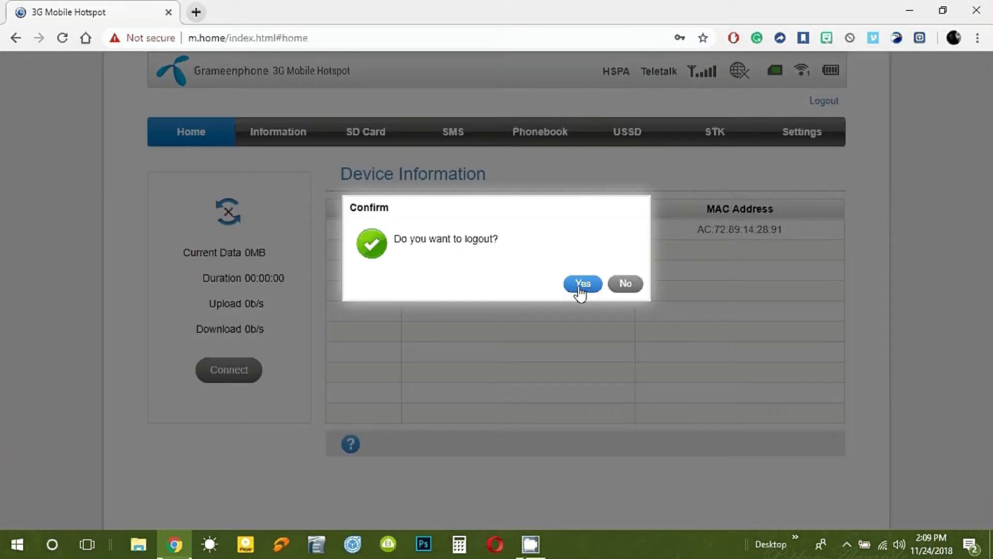
{"action": "left_click", "coordinate": [581, 285]}
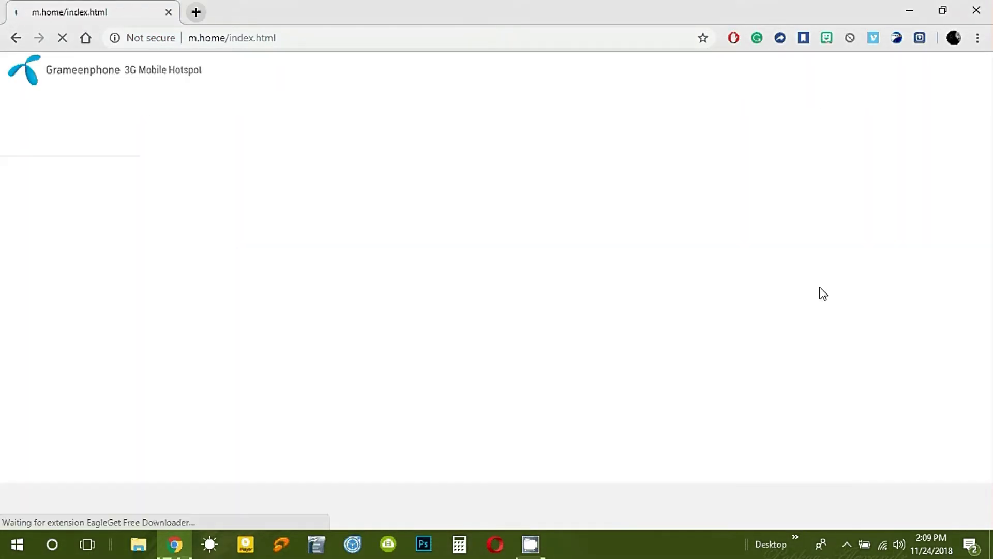